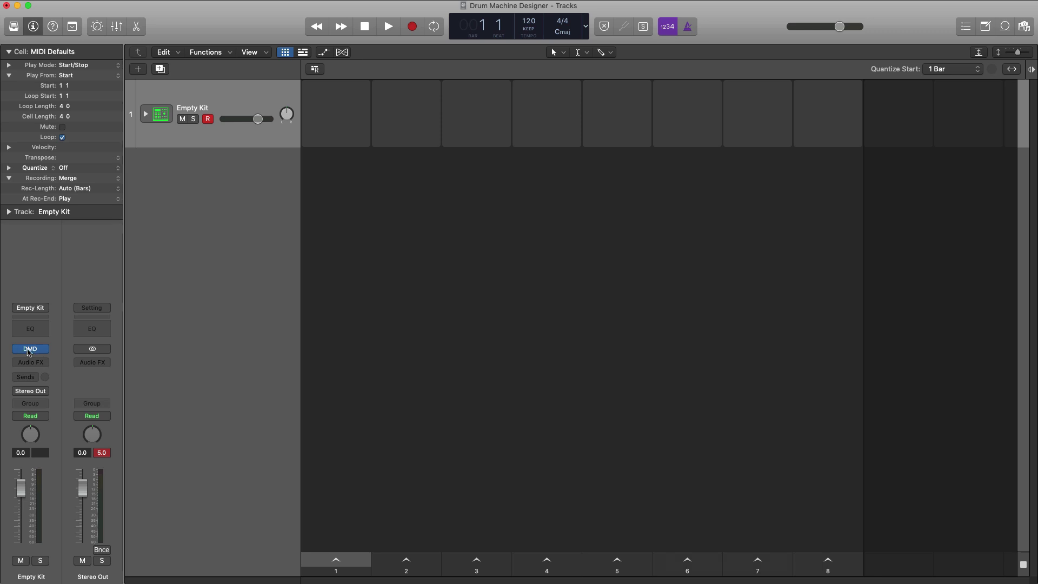
Step: Open the Empty Kit's Drum Machine Designer and load gatti hihat 3.wav onto pad C1 and gatti kick.wav onto pad C#1
left_click(29, 349)
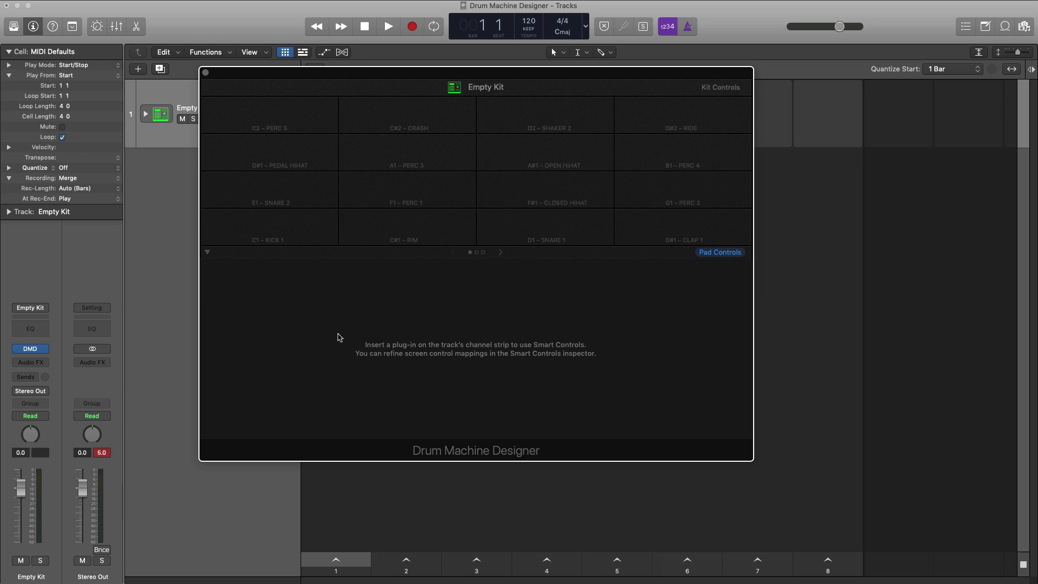
left_click(1024, 26)
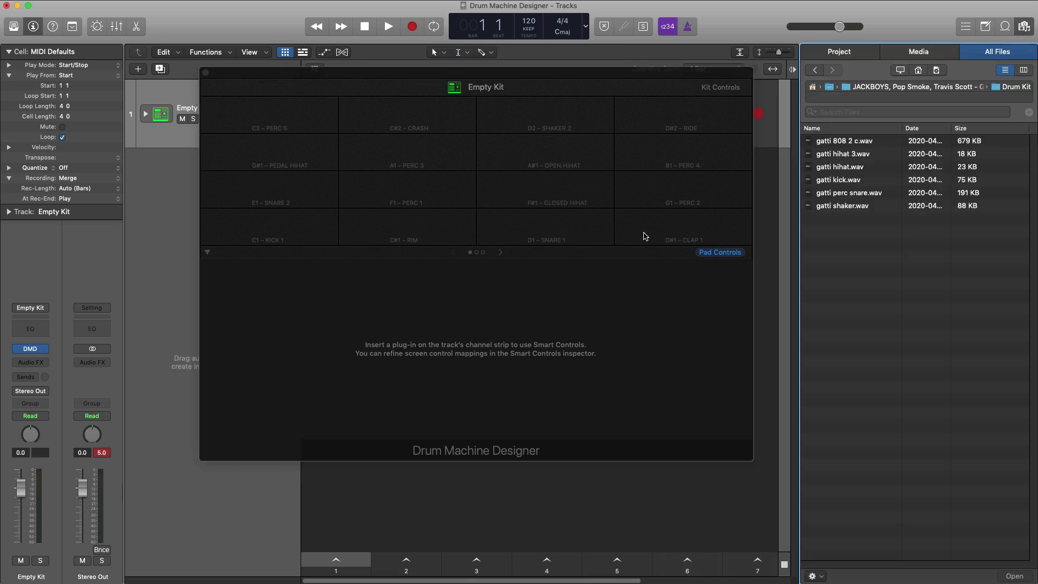
left_click(842, 155)
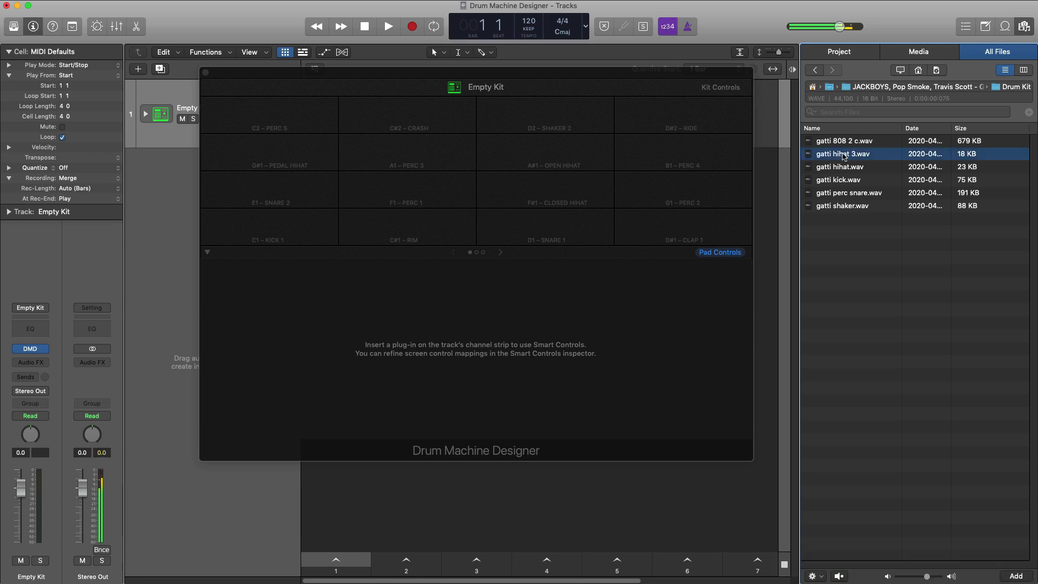
left_click_drag(846, 156, 290, 227)
left_click_drag(834, 180, 390, 230)
Step: Audition the gatti hihat 3 and gatti kick pads in the Empty Kit
left_click(226, 223)
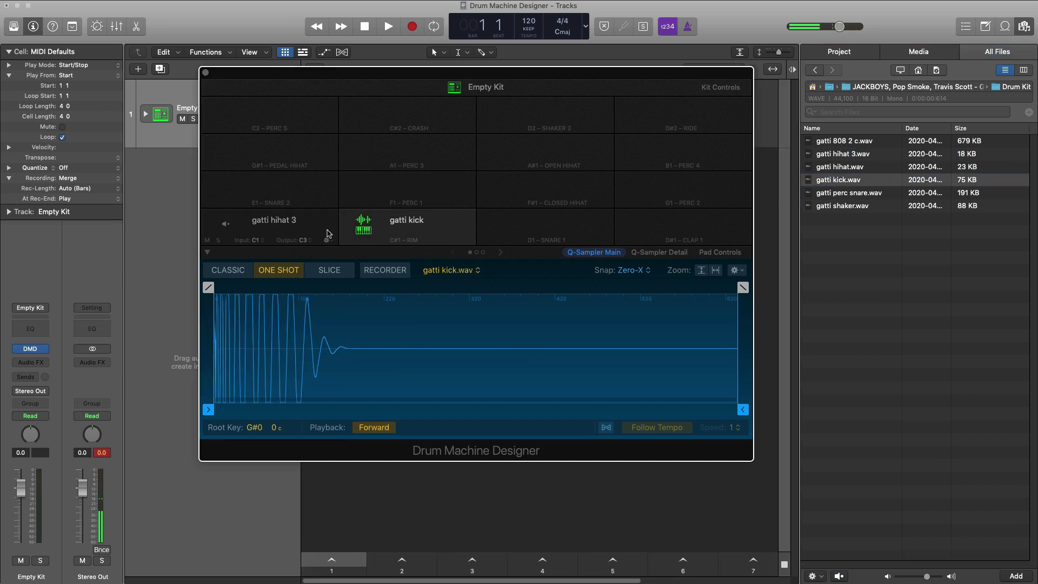
left_click(226, 223)
left_click(363, 227)
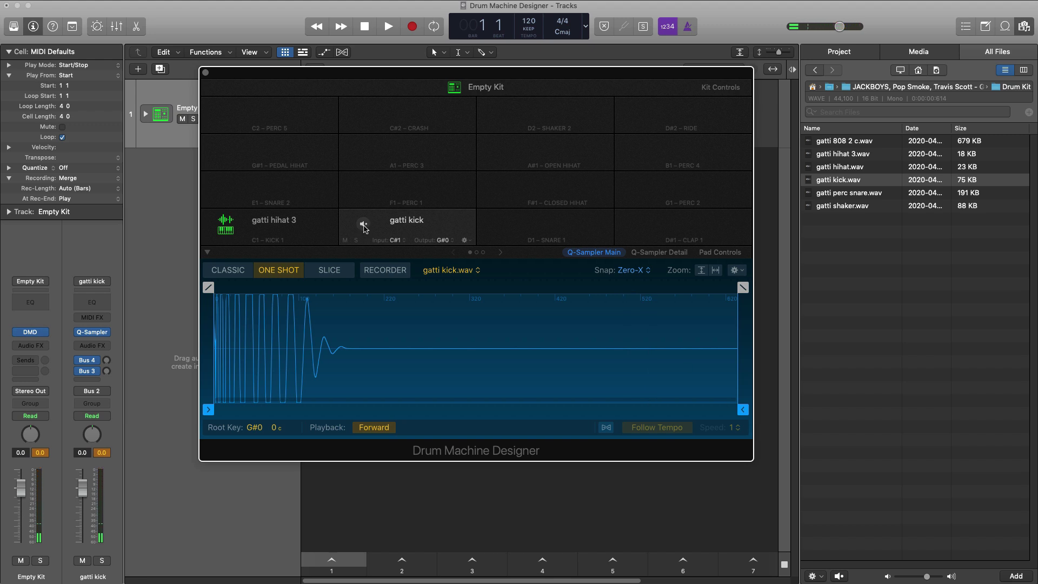
Step: Close the Empty Kit window and create a second Drum Machine Designer track from all six gatti samples
left_click(205, 73)
left_click_drag(902, 297, 200, 208)
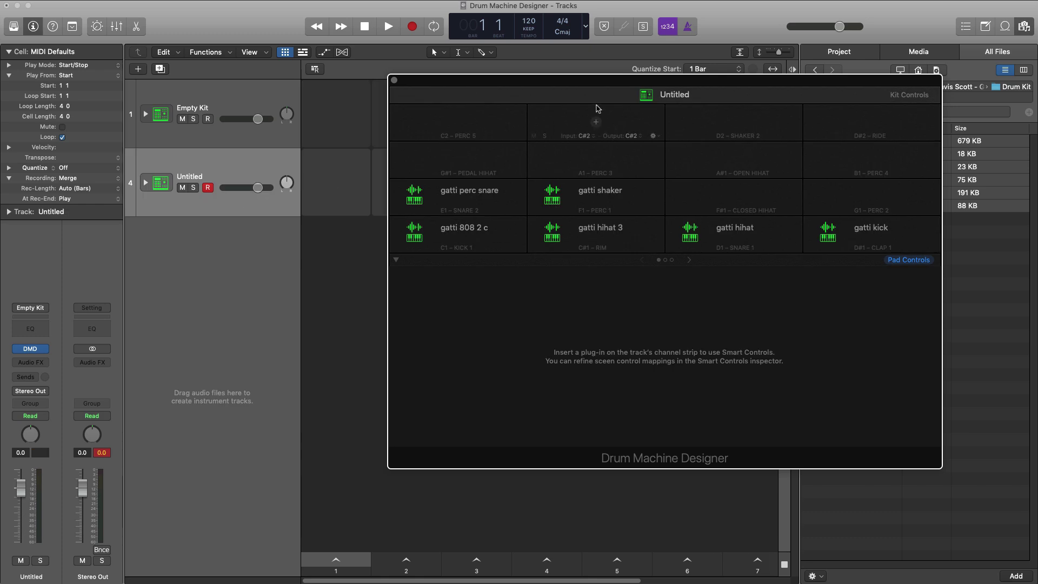
left_click_drag(610, 87, 442, 82)
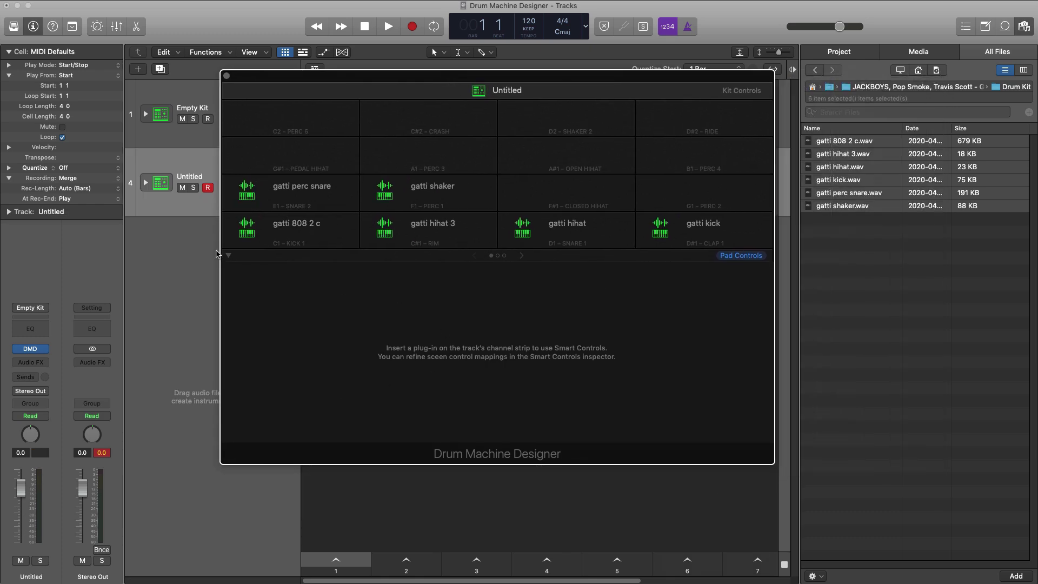
Step: Audition all six sample pads of the Untitled kit, from gatti 808 2 c through gatti shaker
left_click(246, 227)
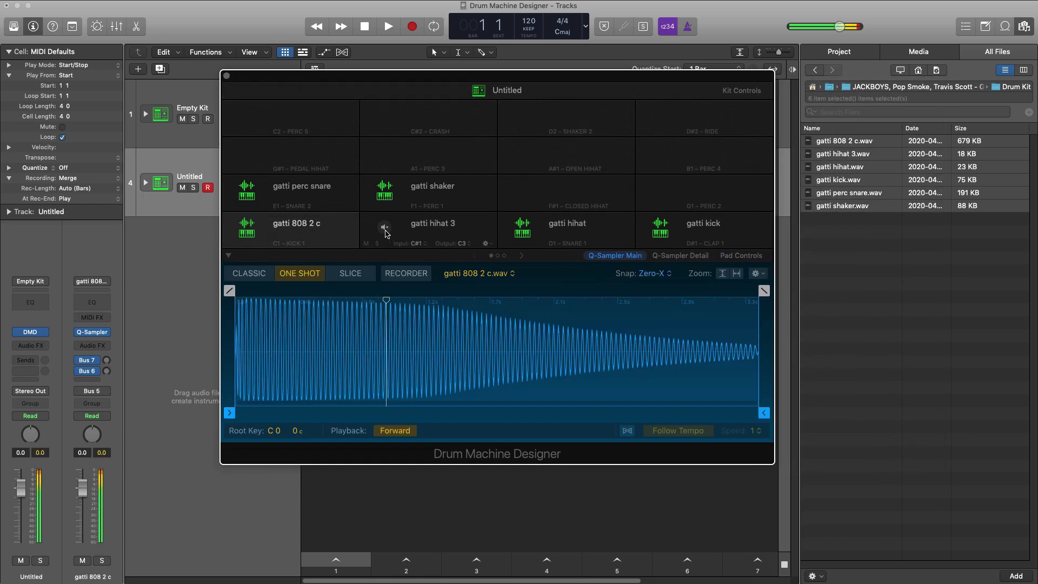
left_click(386, 234)
left_click(522, 230)
left_click(660, 230)
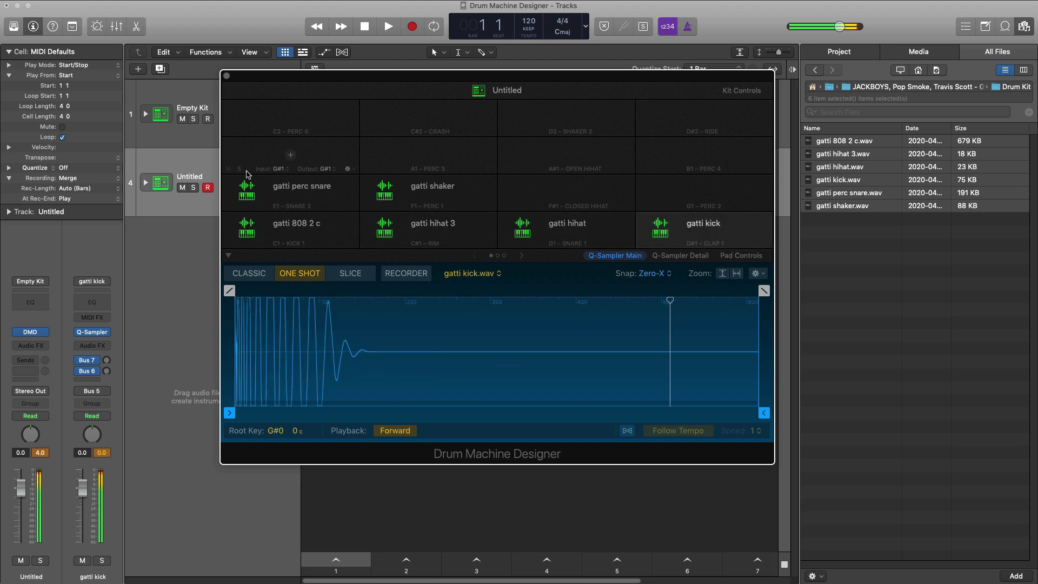
left_click(248, 191)
left_click(386, 201)
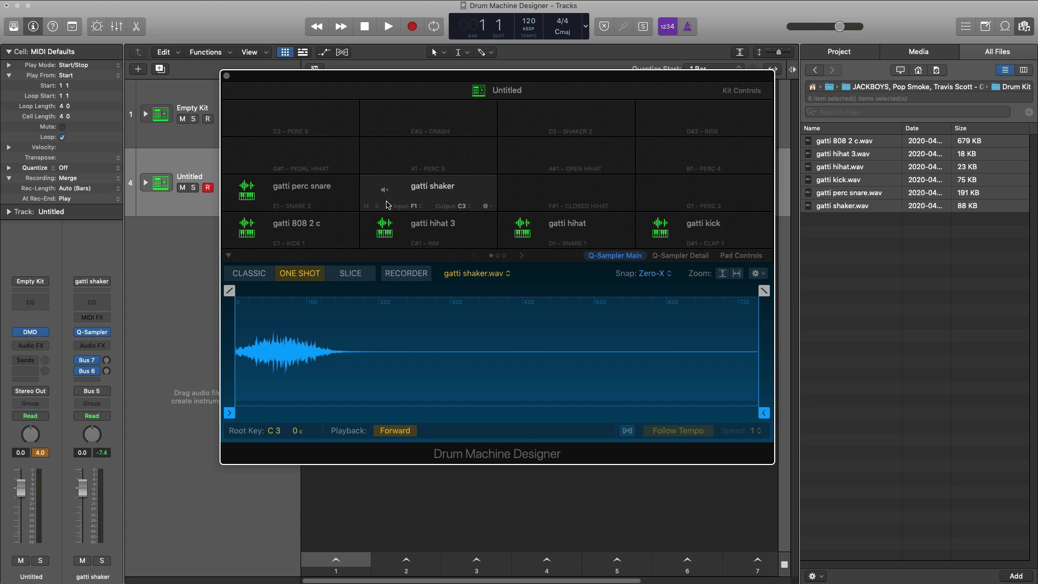
Step: Select the gatti 808 2 c pad, collapse and reopen the kit's lower pane, and uncover the track headers
left_click(303, 227)
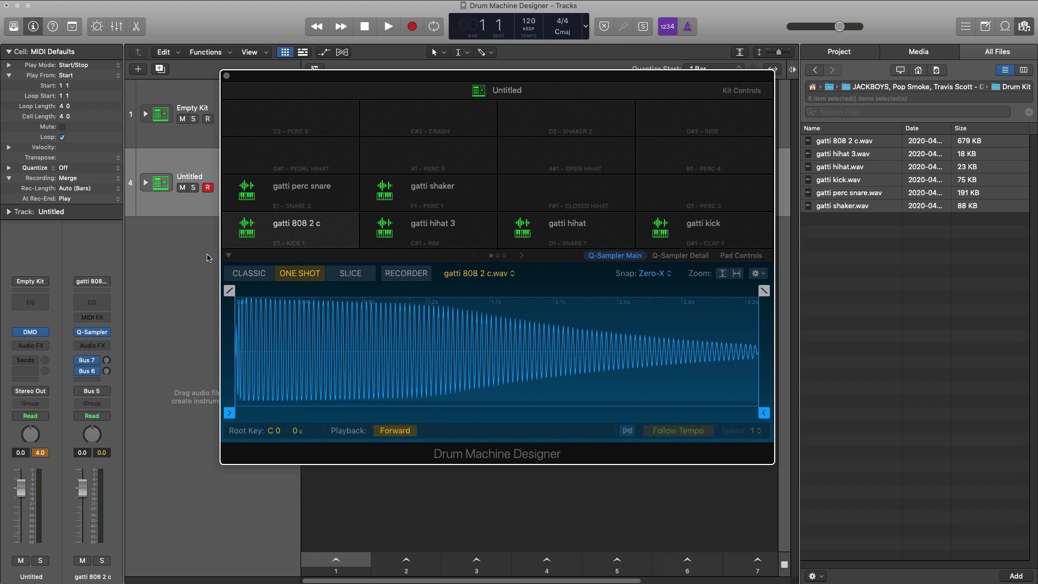
left_click(229, 255)
left_click(229, 255)
left_click_drag(297, 77, 515, 79)
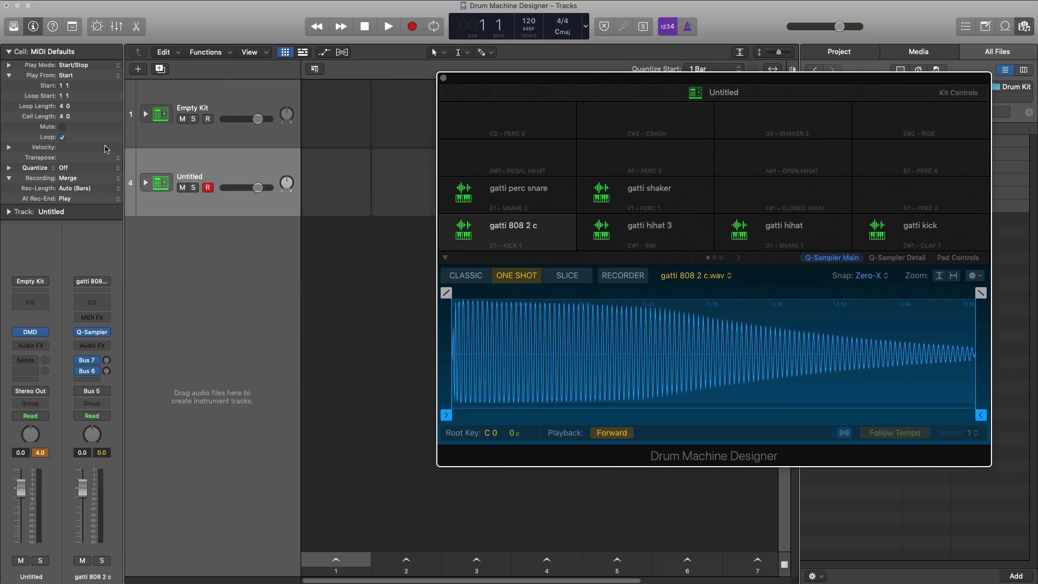
Step: Expand the Untitled kit's track stack and view the gatti 808 2 c subtrack's Quick Sampler in its own window
left_click(146, 183)
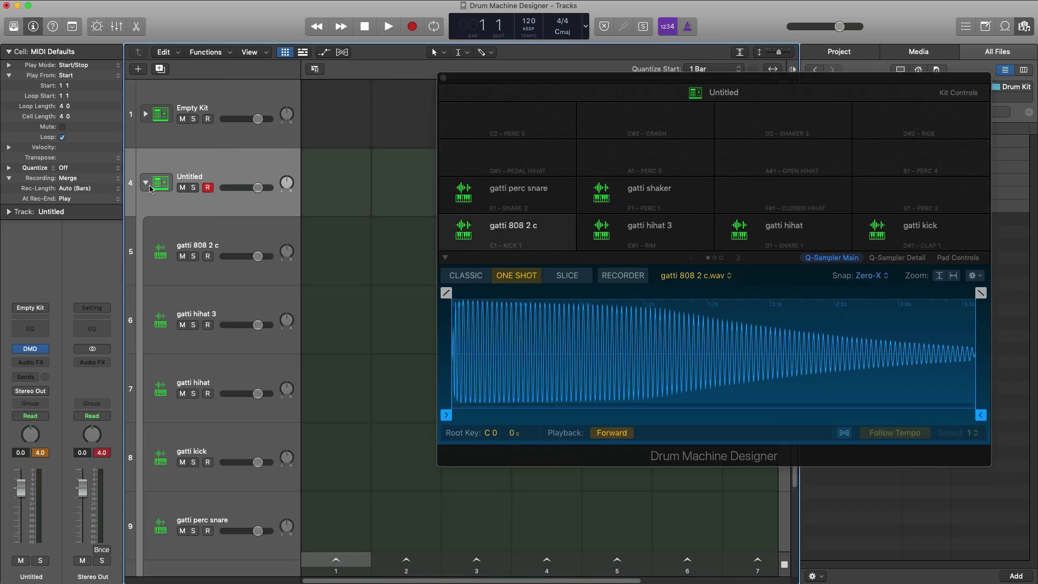
left_click(206, 236)
left_click(31, 332)
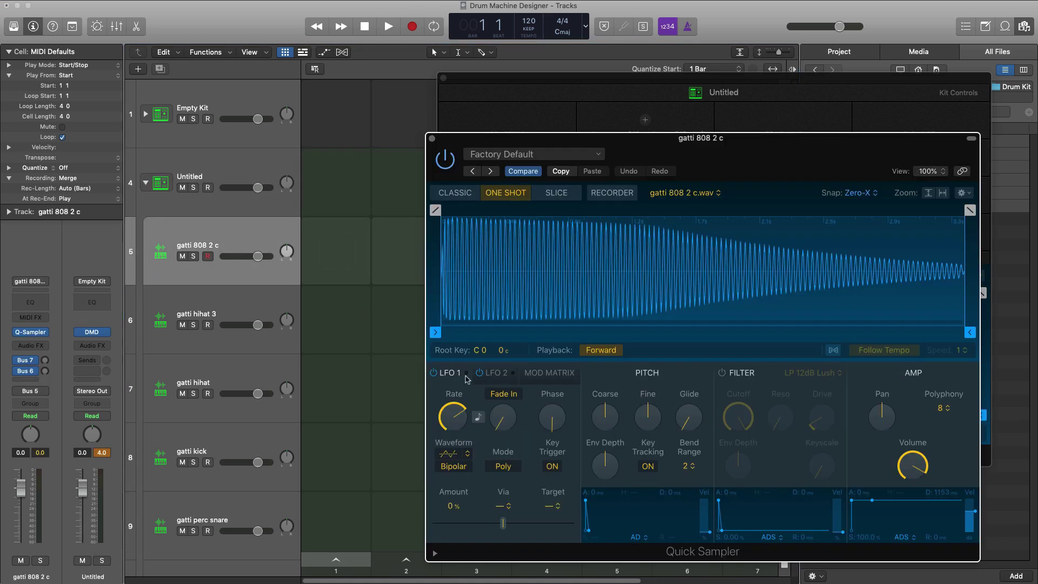
left_click_drag(622, 137, 421, 101)
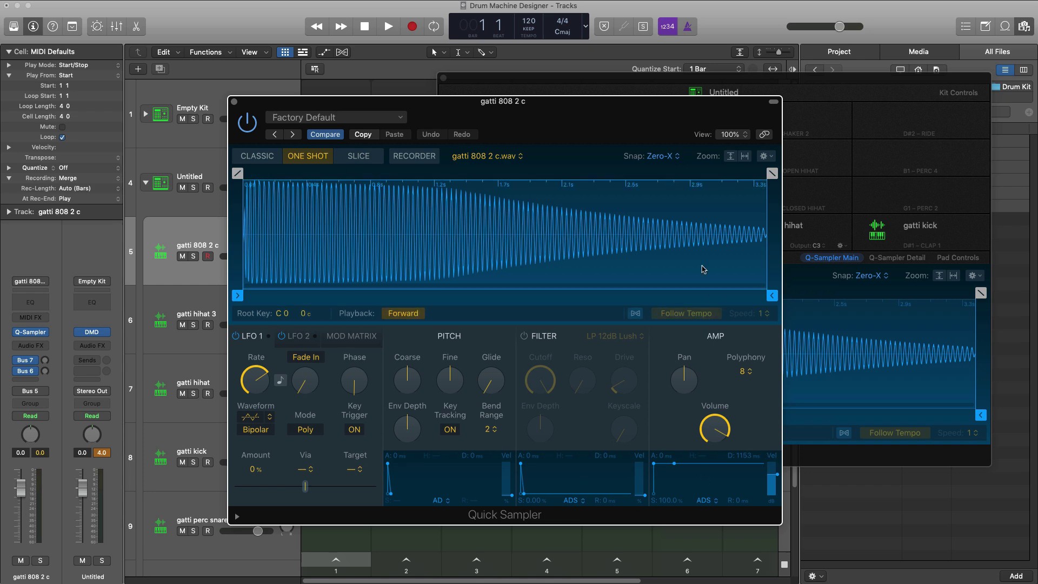
left_click(233, 102)
left_click_drag(757, 80, 608, 76)
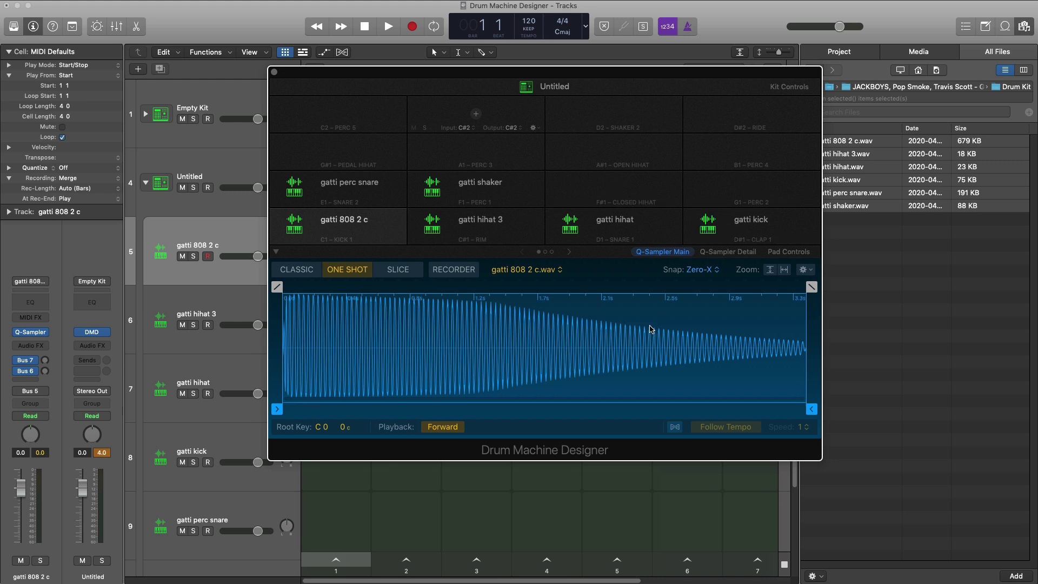
Step: Add an empty pad on F#1, insert Drum Synth as its subtrack's instrument, and audition the pad
left_click(613, 190)
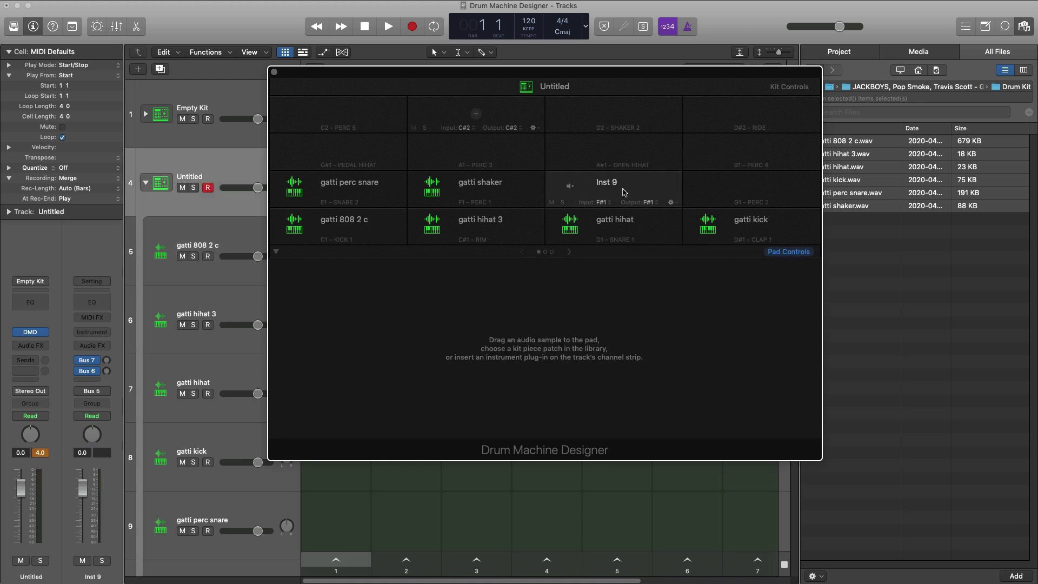
scroll(166, 342, "down", 5)
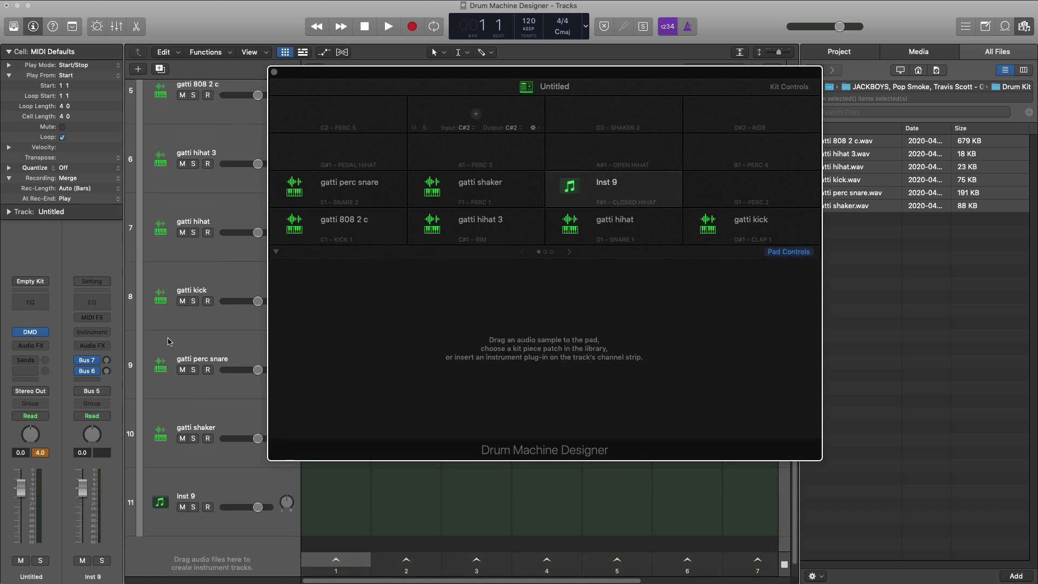
left_click(219, 481)
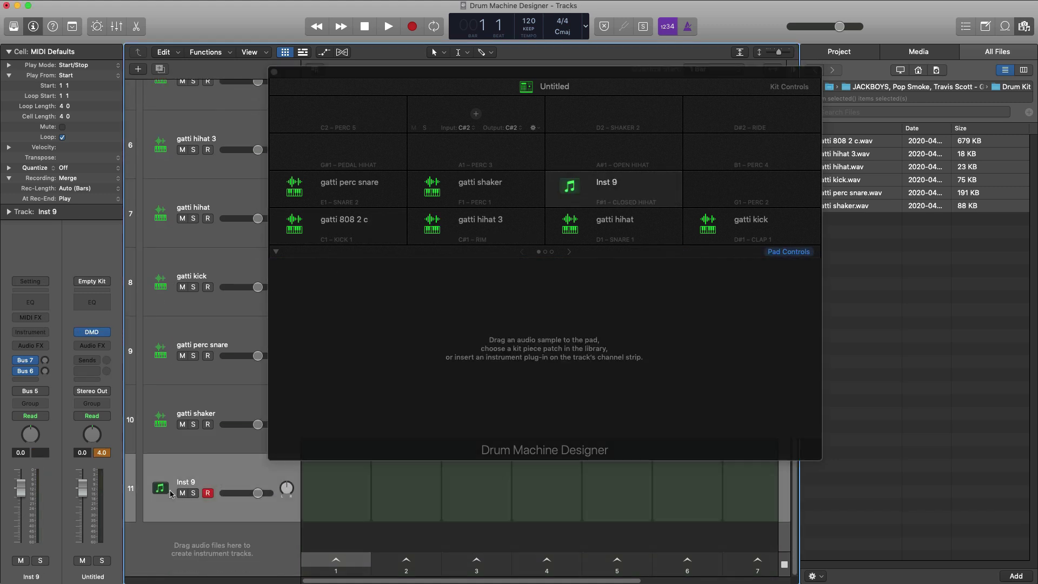
left_click(45, 333)
mouse_move(48, 456)
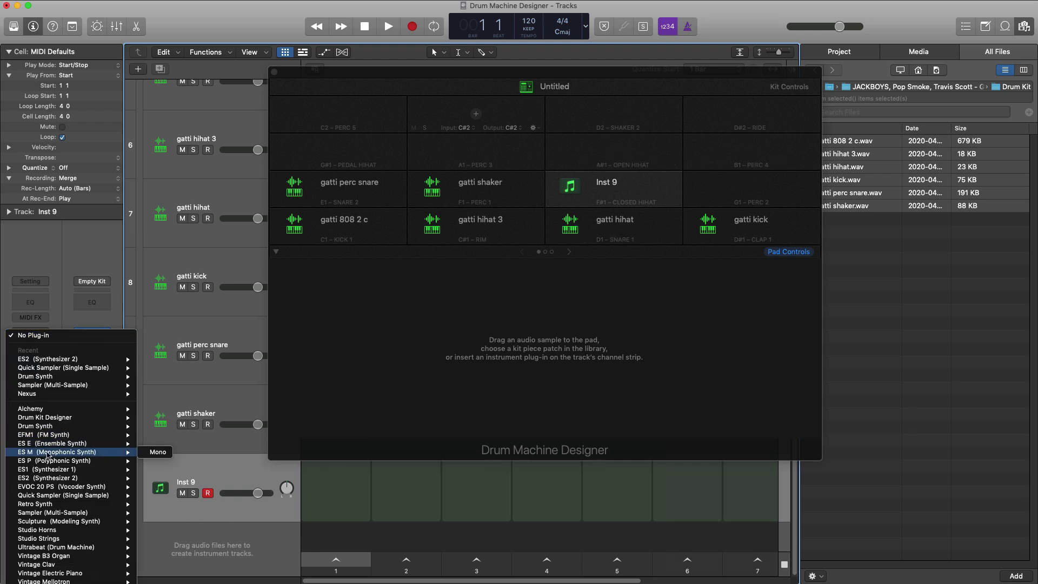
mouse_move(64, 359)
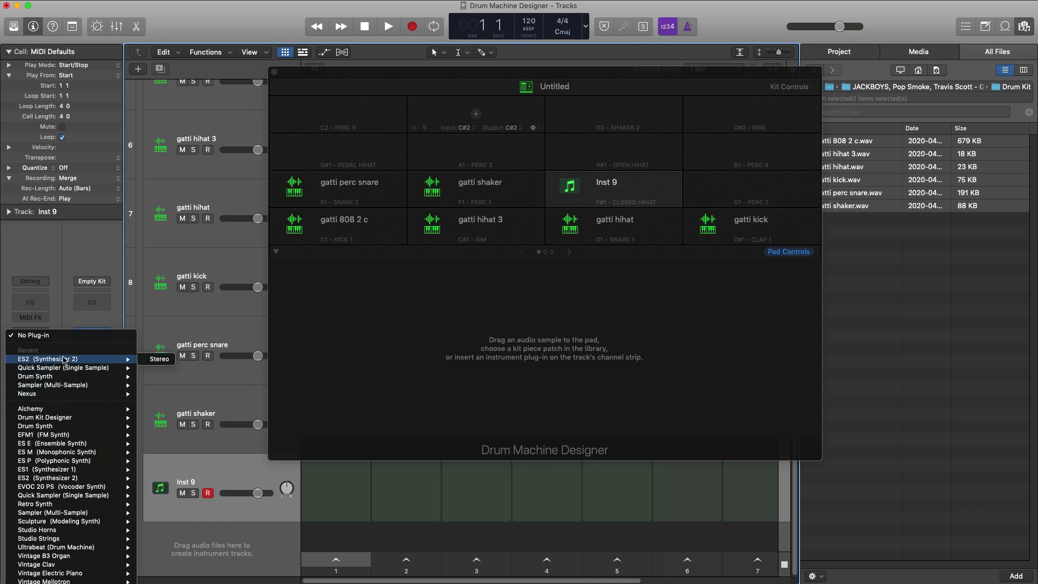
left_click(54, 377)
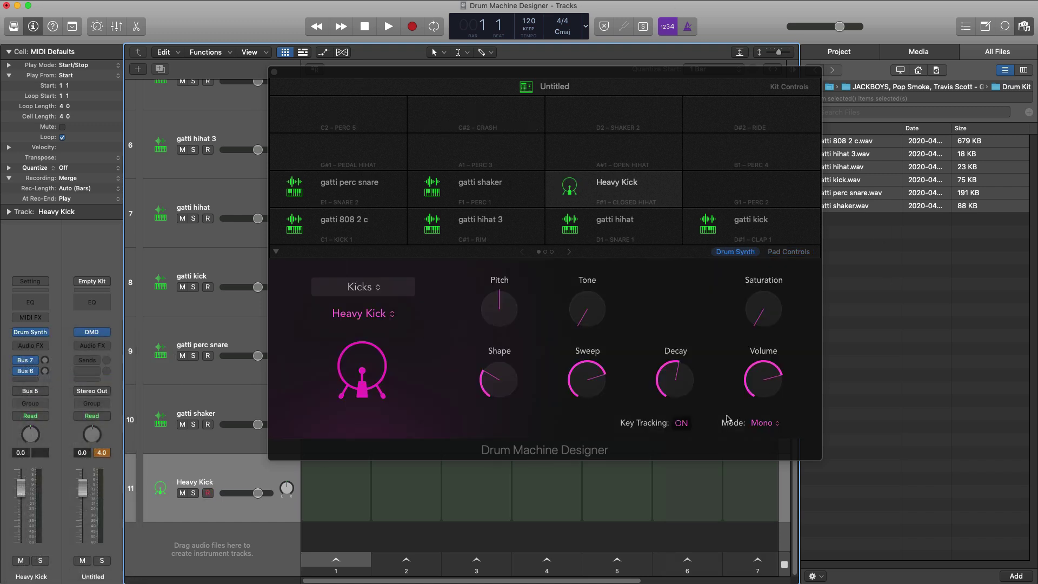
left_click(568, 191)
left_click(570, 189)
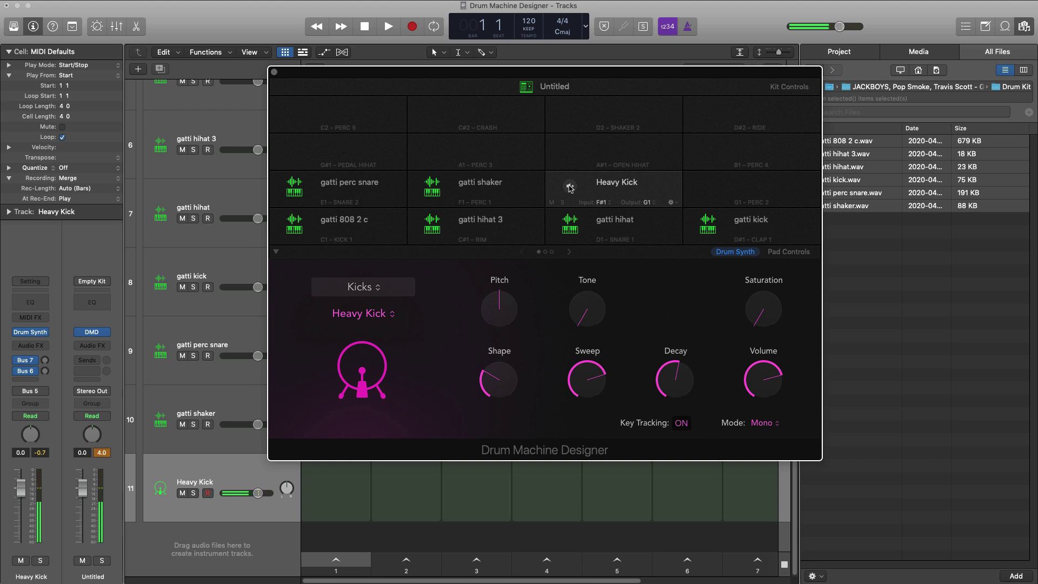
Step: Add an empty pad on G1 and insert Quick Sampler as its subtrack's instrument
left_click(751, 190)
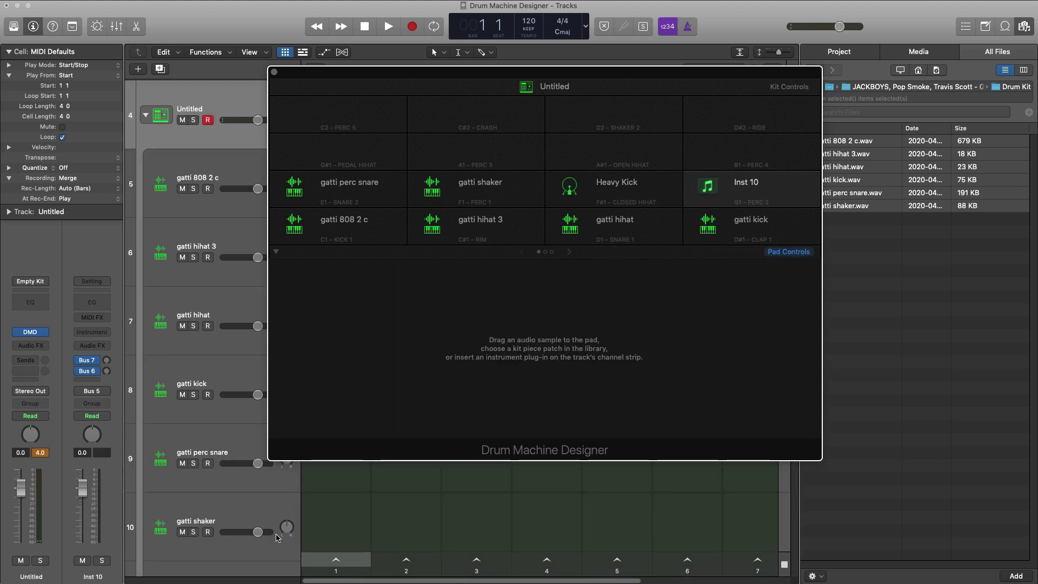
scroll(191, 464, "down", 5)
left_click(195, 478)
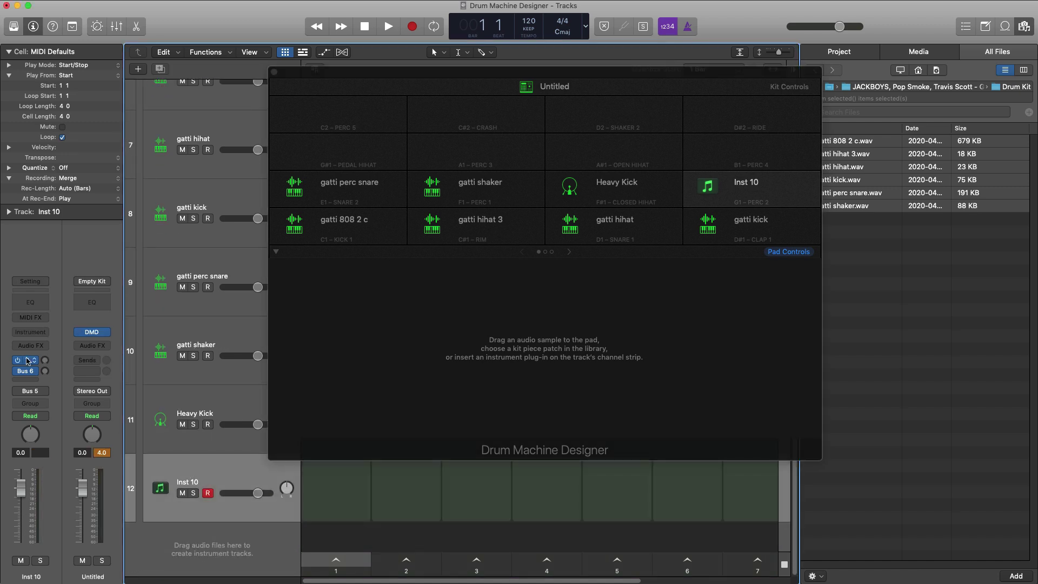
left_click(37, 333)
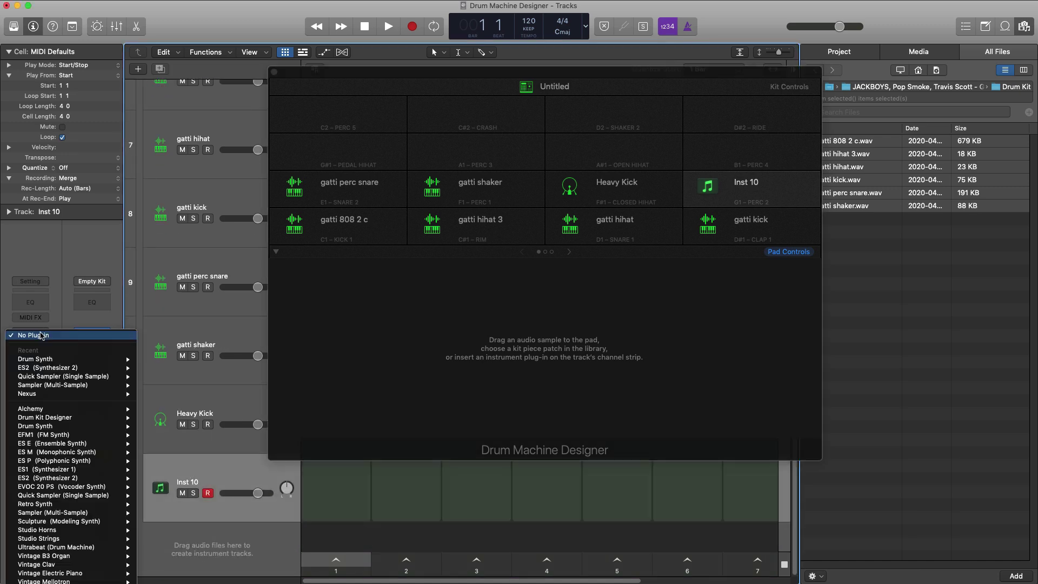
left_click(50, 377)
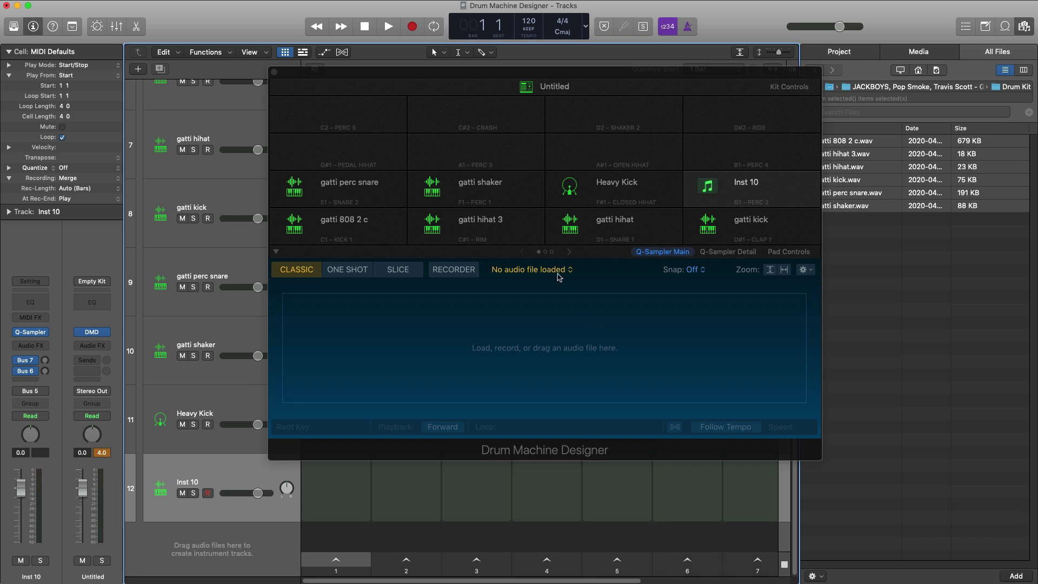
Step: Record a new sample into the G1 pad's Quick Sampler from Mic | Line | Instrument 1 and audition the pad
left_click(473, 271)
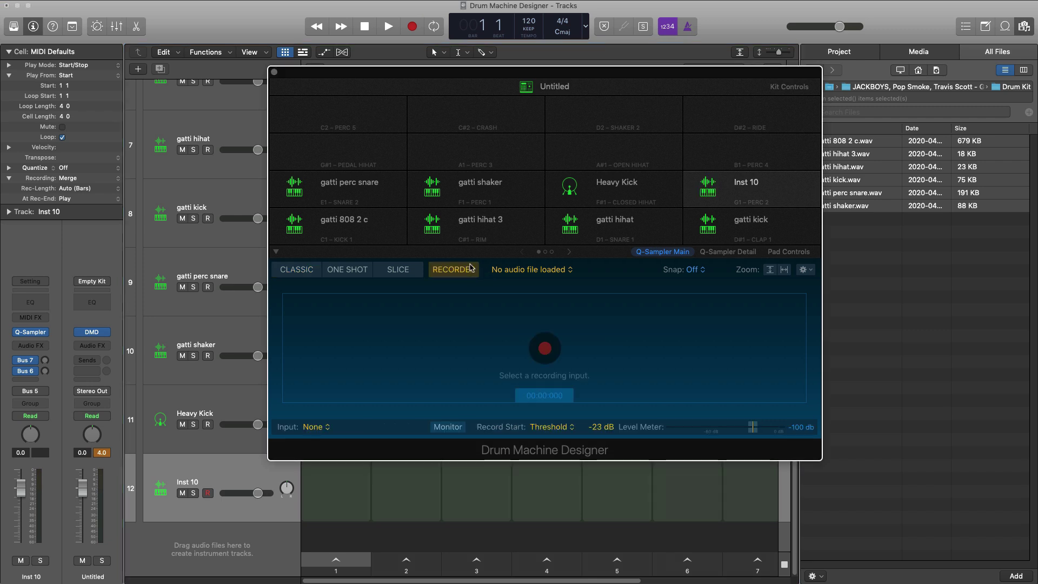
left_click(326, 427)
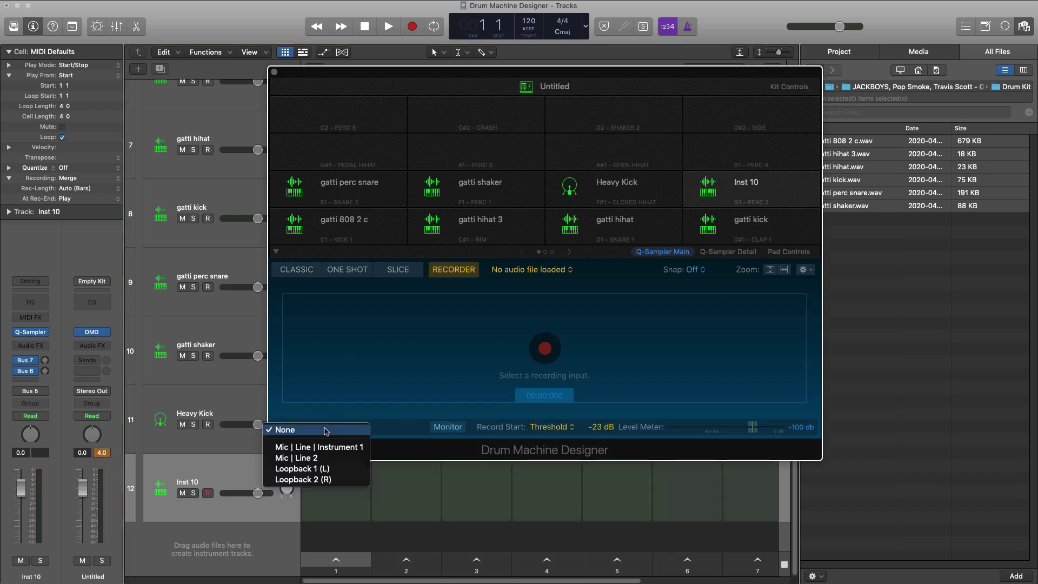
left_click(301, 452)
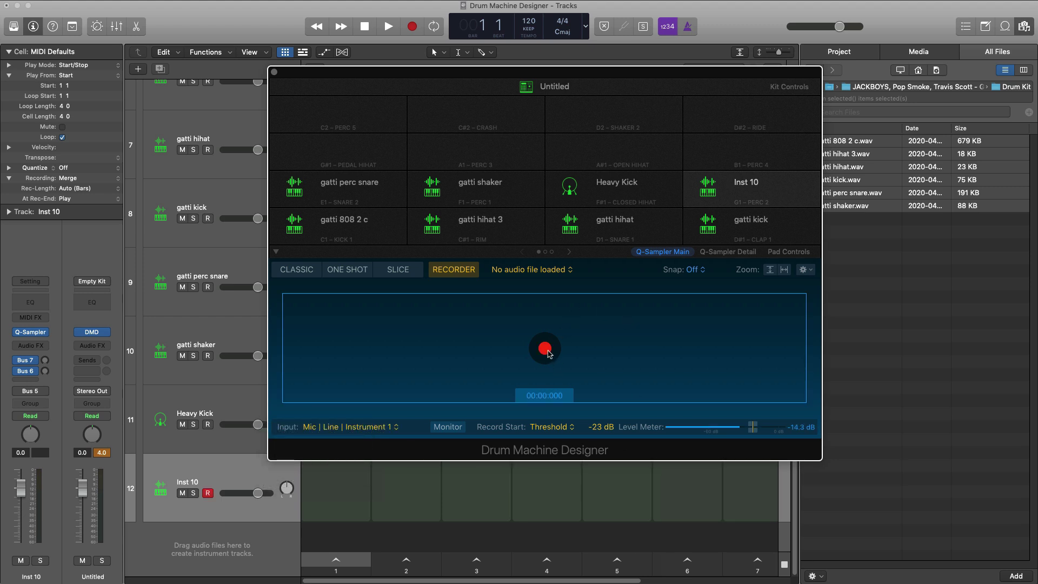
left_click(548, 353)
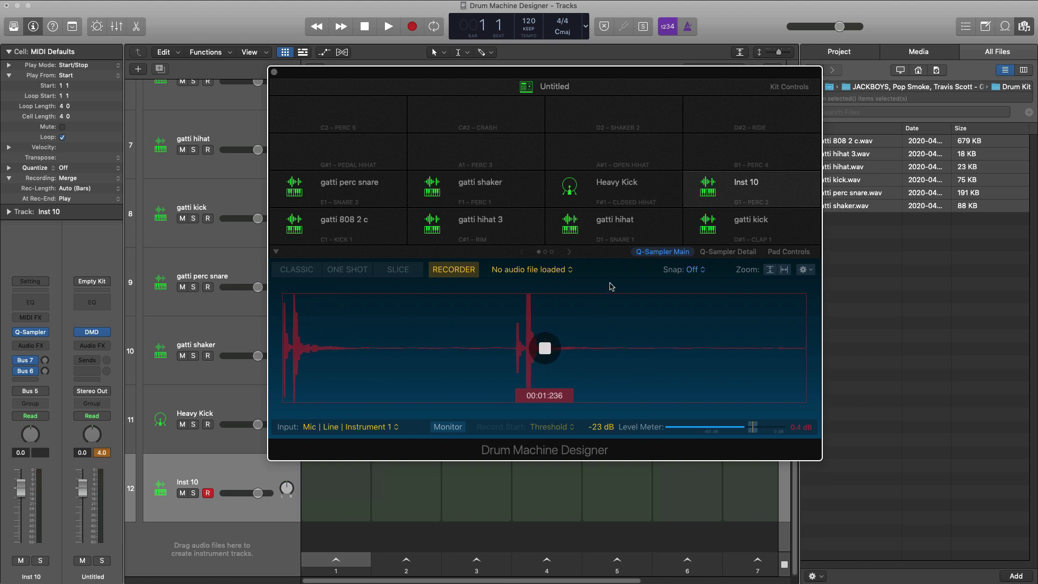
left_click(706, 187)
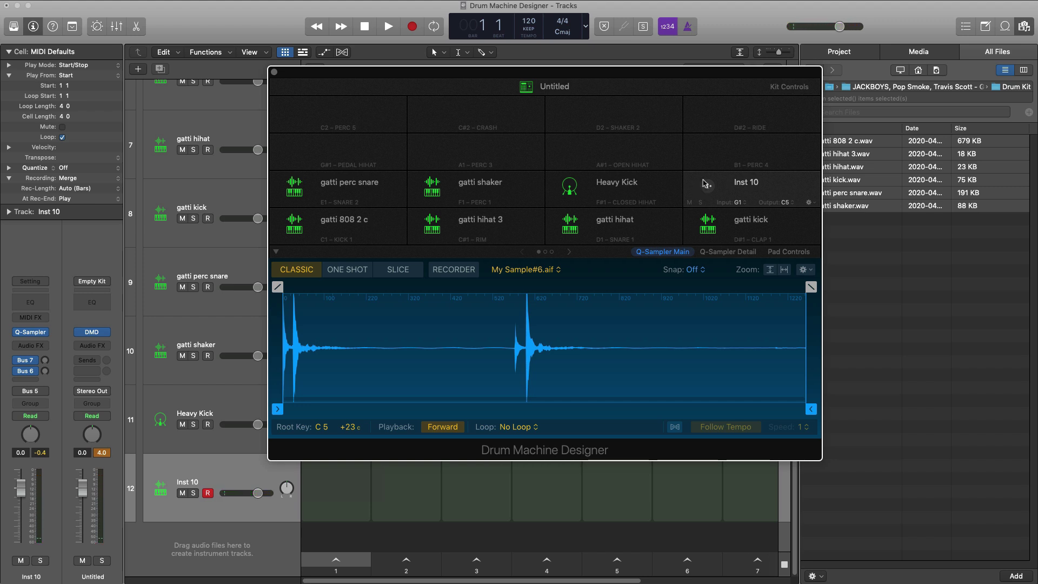
Step: Add an empty pad on G#1, insert ES2 as its subtrack's instrument, and audition the pad
left_click(338, 153)
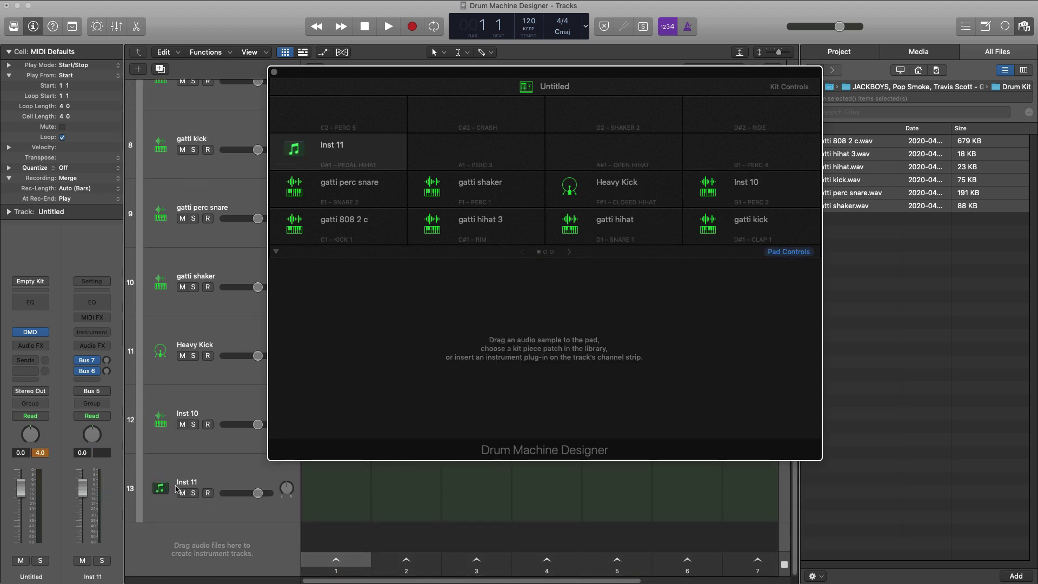
left_click(182, 477)
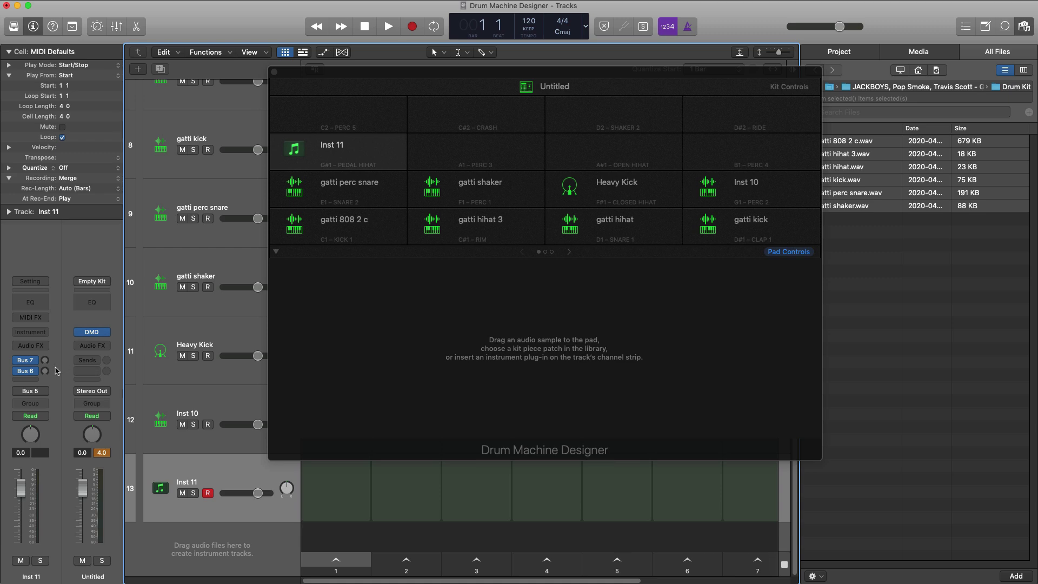
left_click(41, 335)
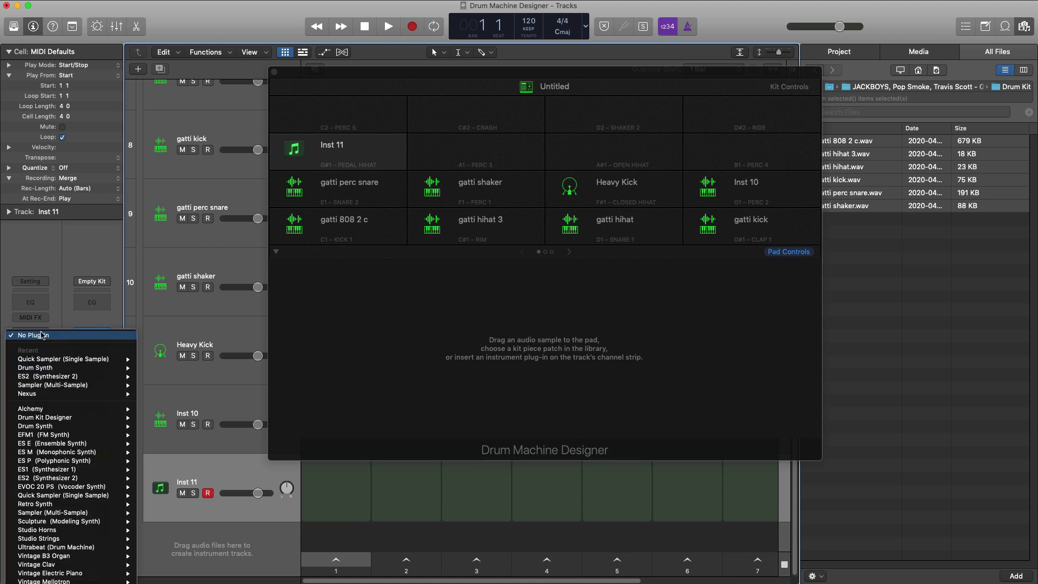
left_click(68, 378)
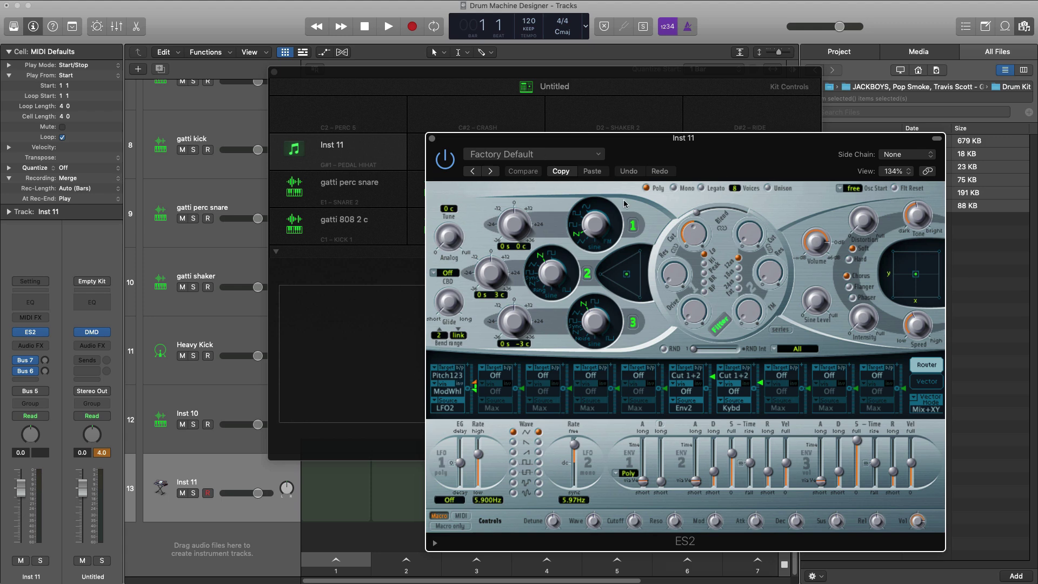
left_click(367, 82)
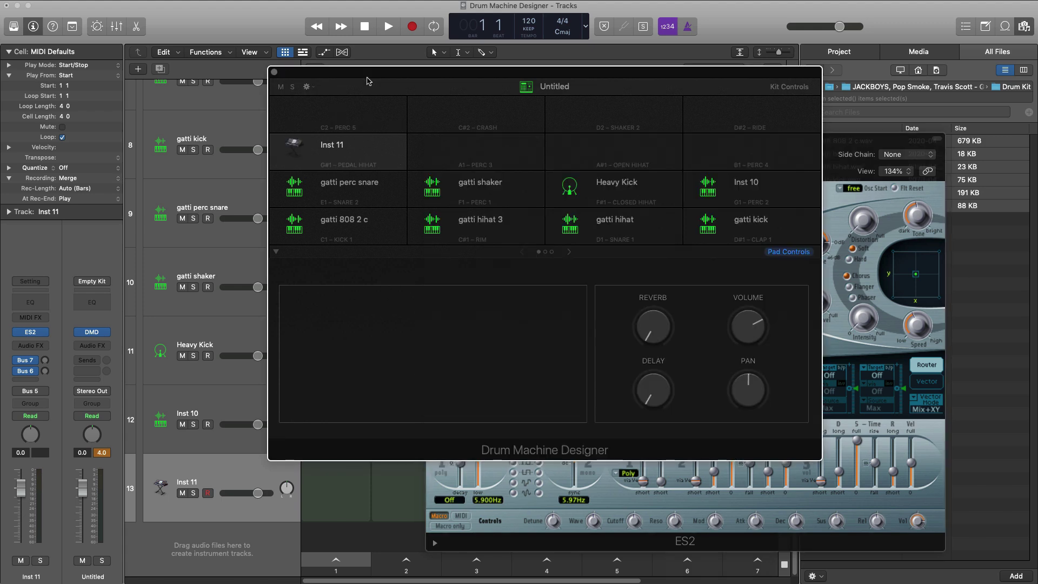
left_click(293, 151)
Step: Select the gatti perc snare subtrack and insert Space Designer as an audio effect on its channel strip
left_click(203, 405)
left_click(216, 342)
left_click(215, 273)
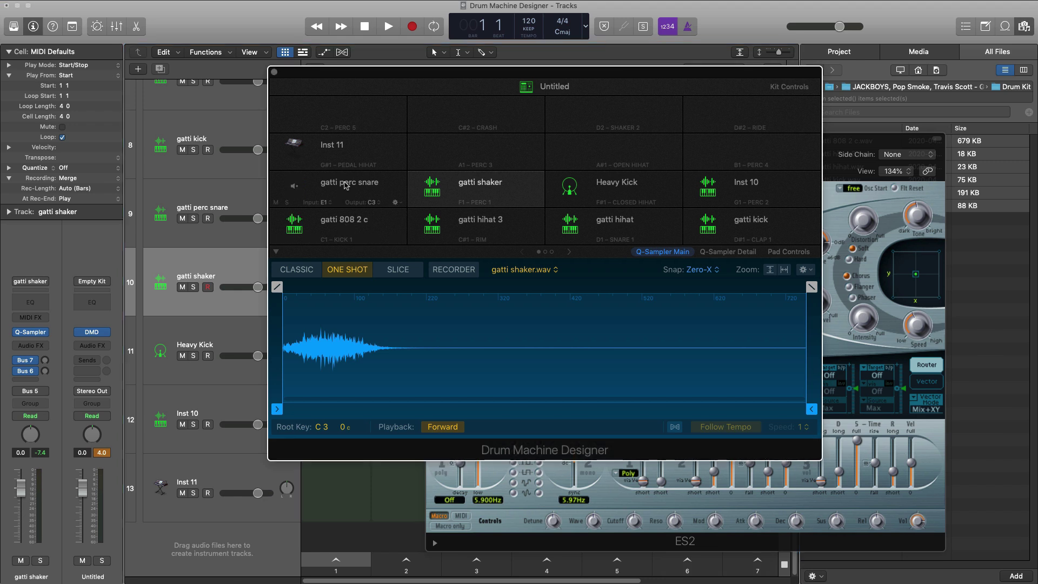
left_click(200, 193)
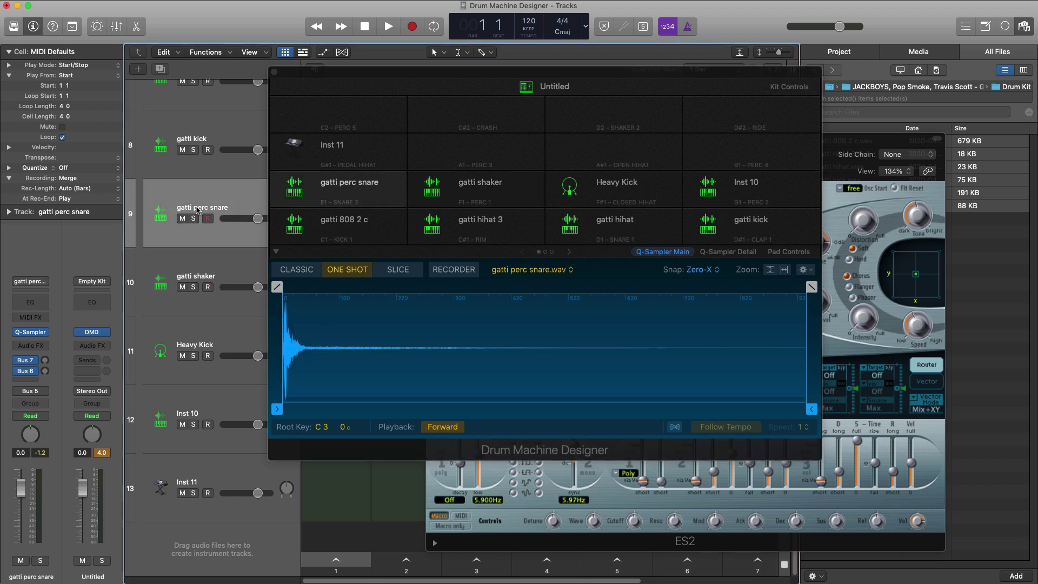
left_click(43, 346)
mouse_move(60, 368)
left_click(122, 368)
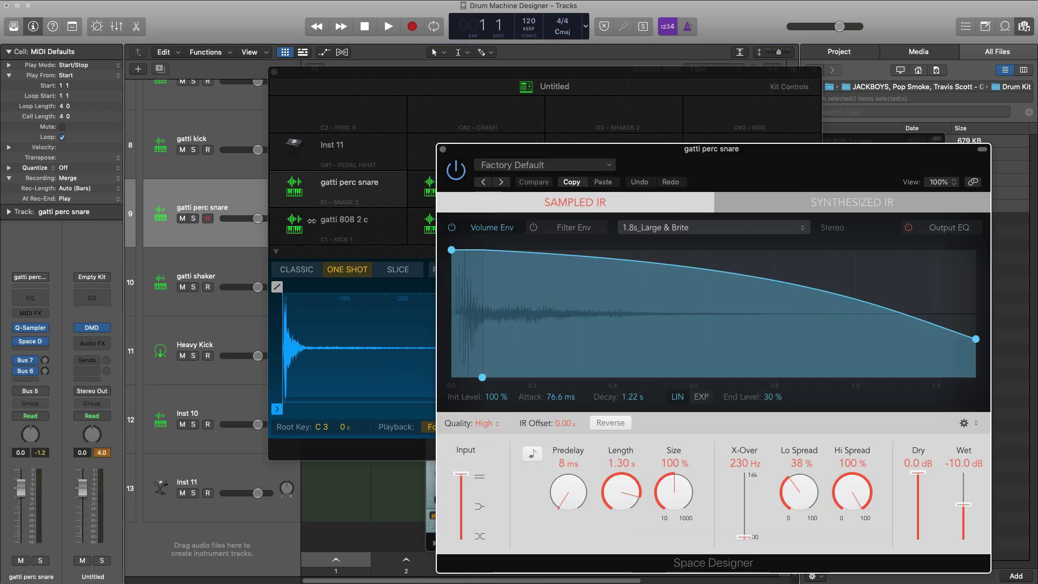
Step: Audition the gatti perc snare pad with its reverb against the gatti shaker, Heavy Kick and Inst 10 pads
left_click(306, 189)
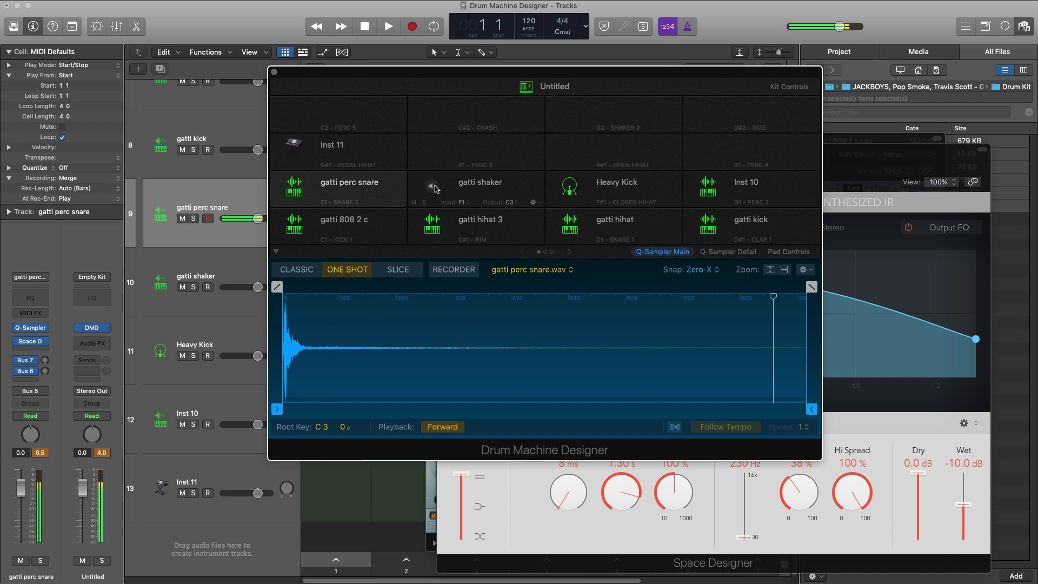
left_click(452, 209)
left_click(569, 187)
left_click(741, 186)
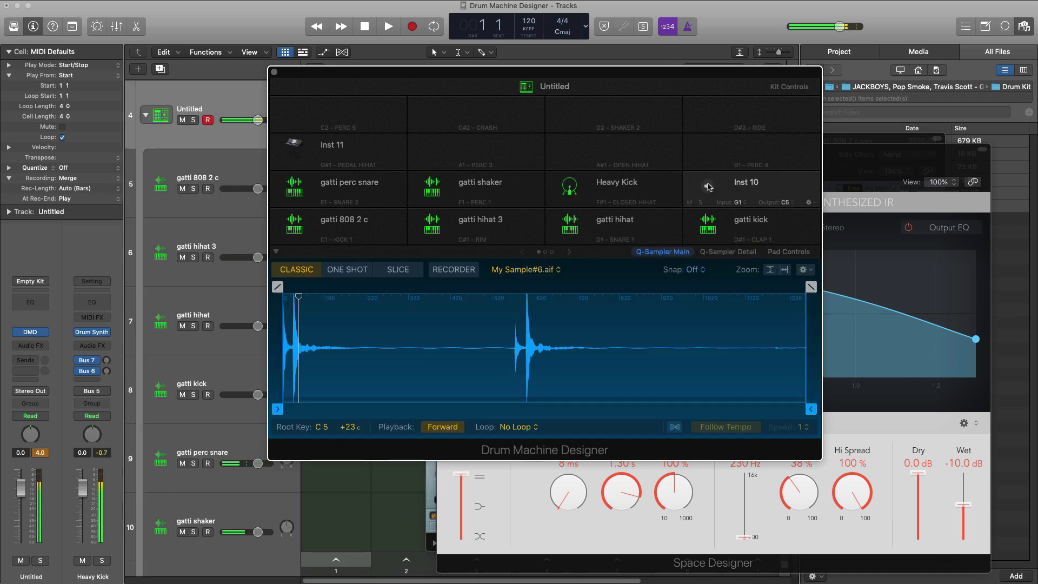
left_click(568, 189)
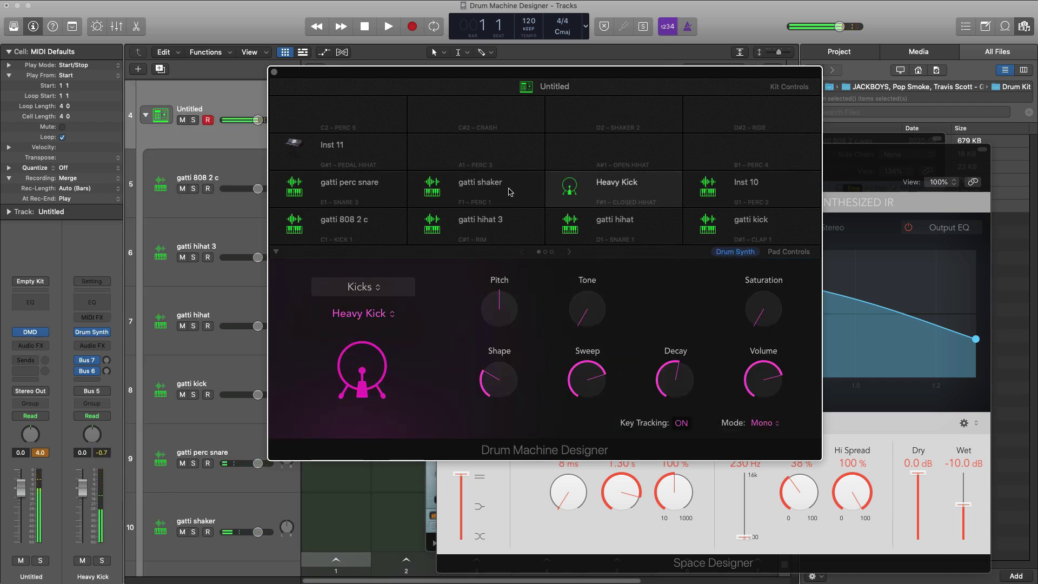
left_click(439, 190)
left_click(294, 188)
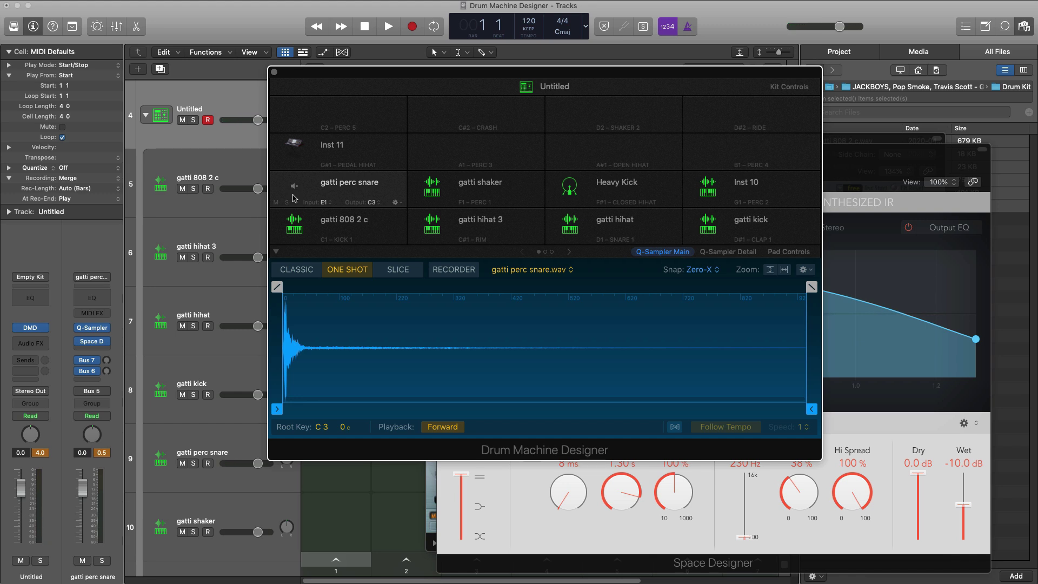
Step: Add all six gatti samples from the Drum Kit folder to the kit's empty pads, starting at A1
left_click(914, 311)
left_click_drag(908, 273, 865, 136)
left_click_drag(844, 209, 466, 157)
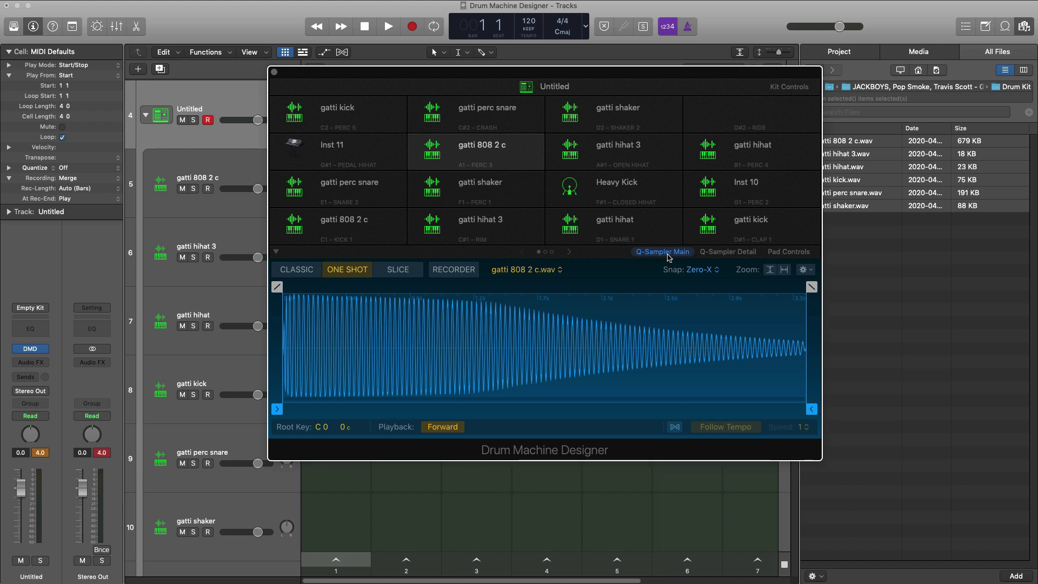
Step: View the samples of the gatti hihat 3 pad on A#1, the gatti hihat pad on B1 and the Inst 10 pad
mouse_move(634, 141)
left_click(648, 145)
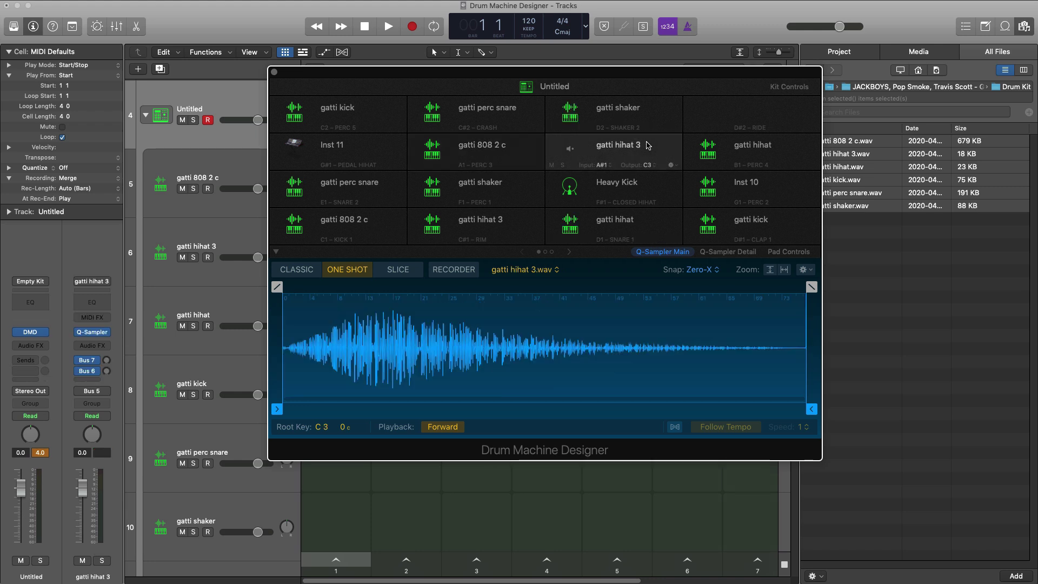
left_click(729, 154)
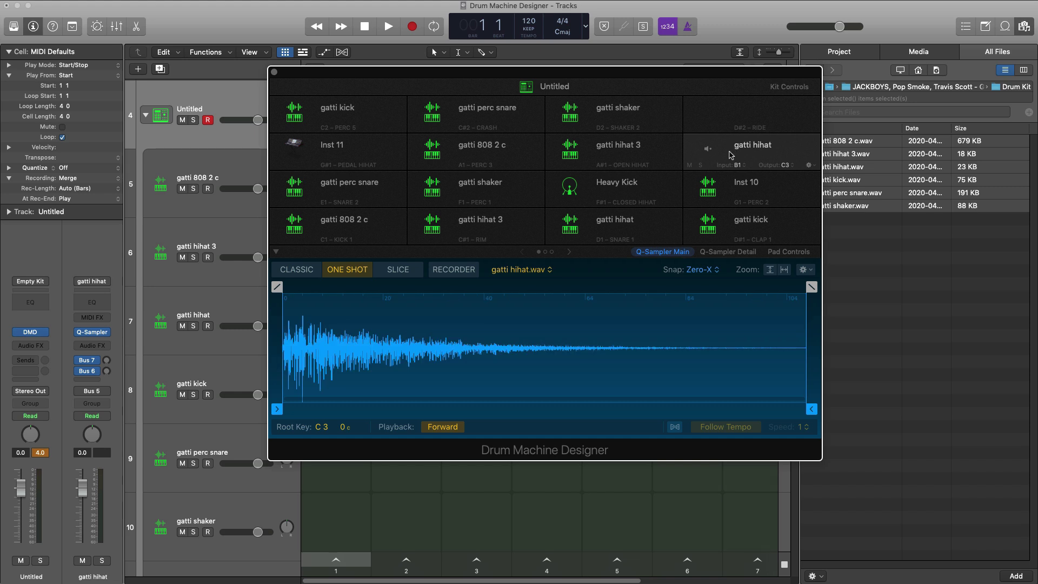
left_click(741, 184)
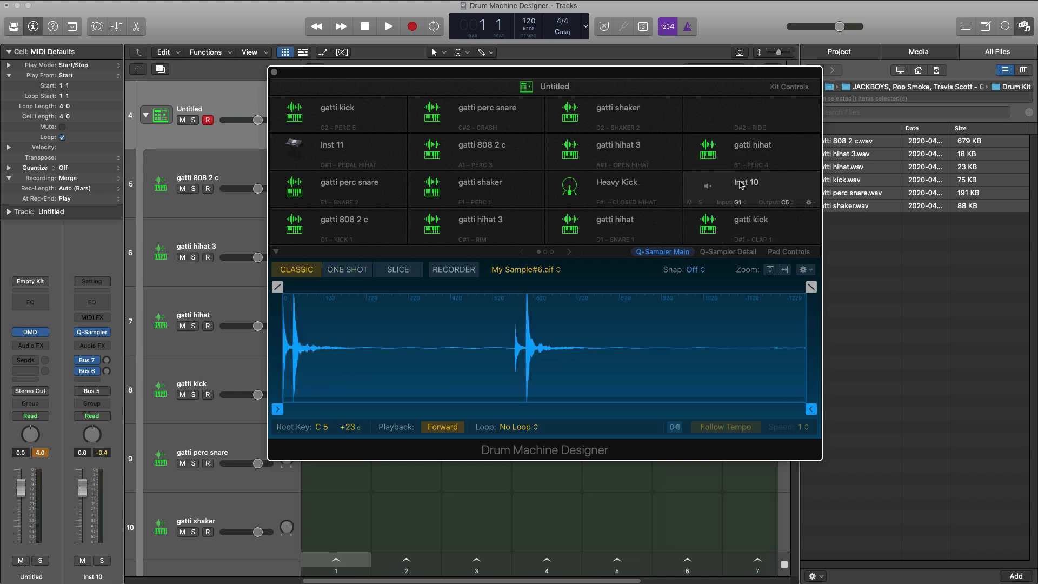